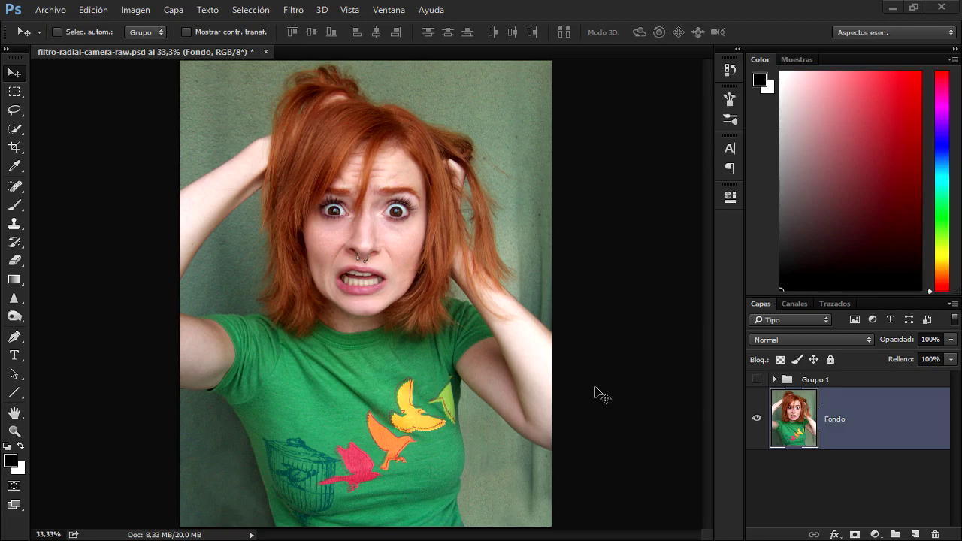
Inspect the finished Grupo 1 edit, then hide Grupo 1 and select the Fondo layer.
click(757, 380)
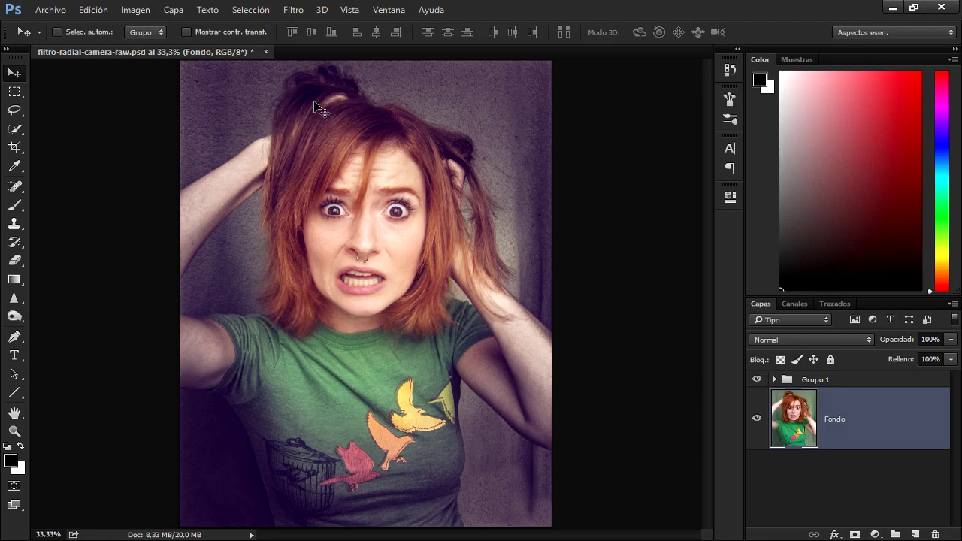
click(774, 379)
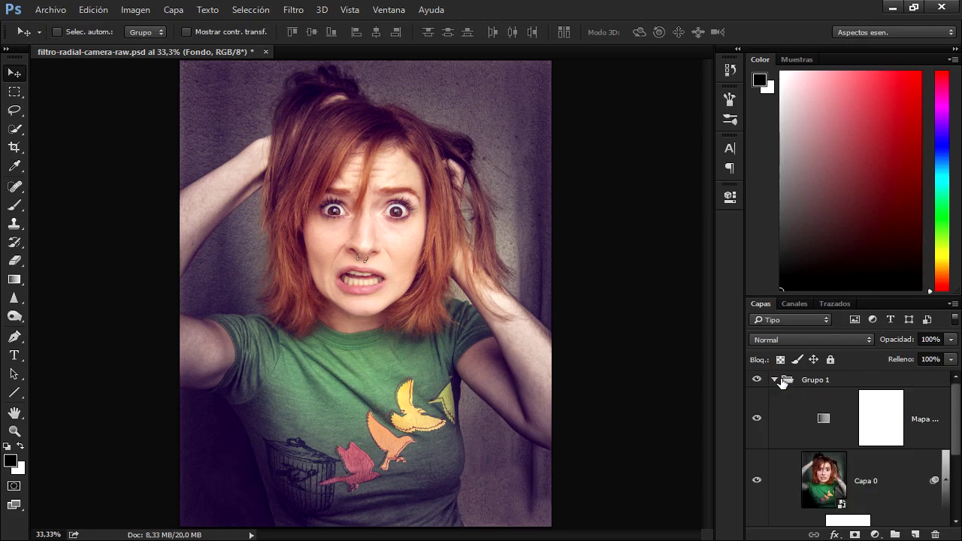
click(893, 418)
click(875, 535)
click(778, 538)
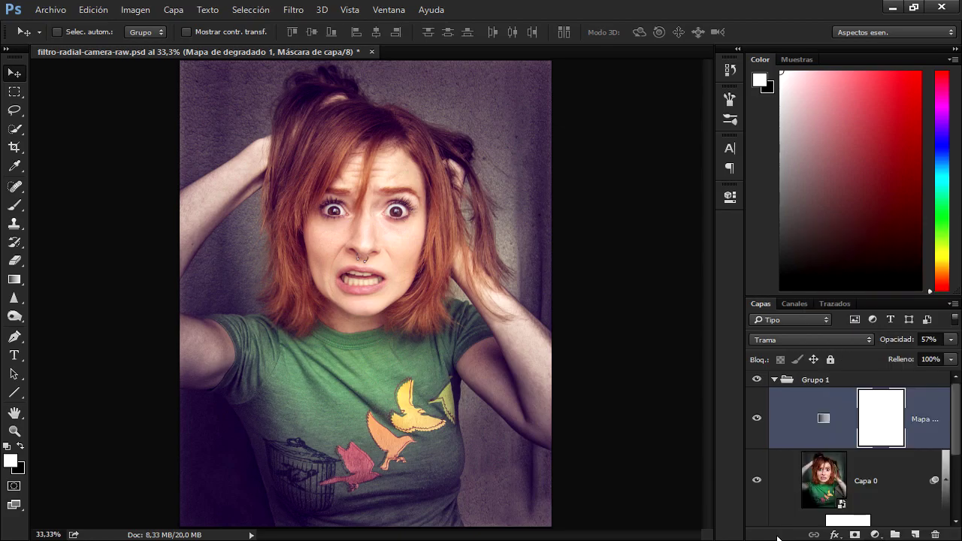
click(775, 379)
click(757, 379)
click(863, 430)
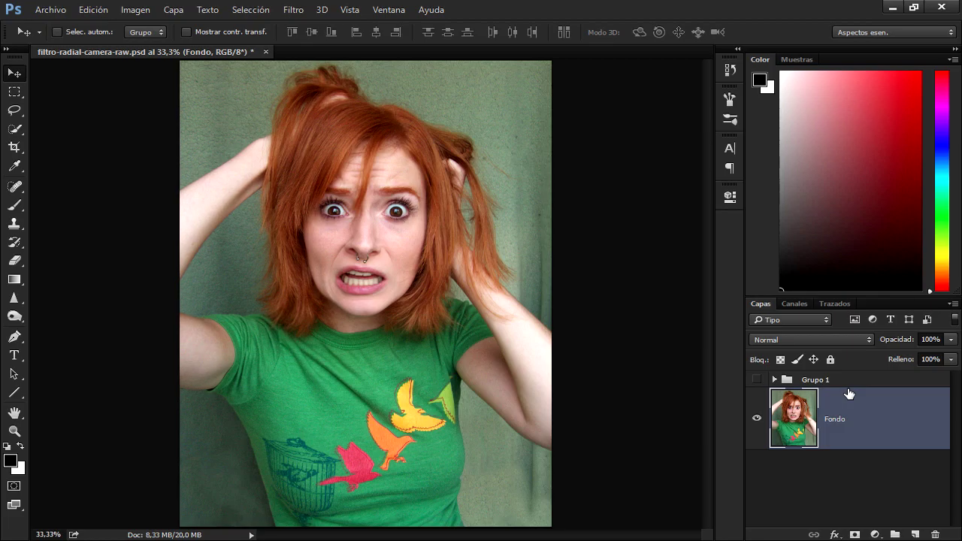
Duplicate Fondo, convert the copy to a smart object, and open it in Camera Raw.
key(ctrl+j)
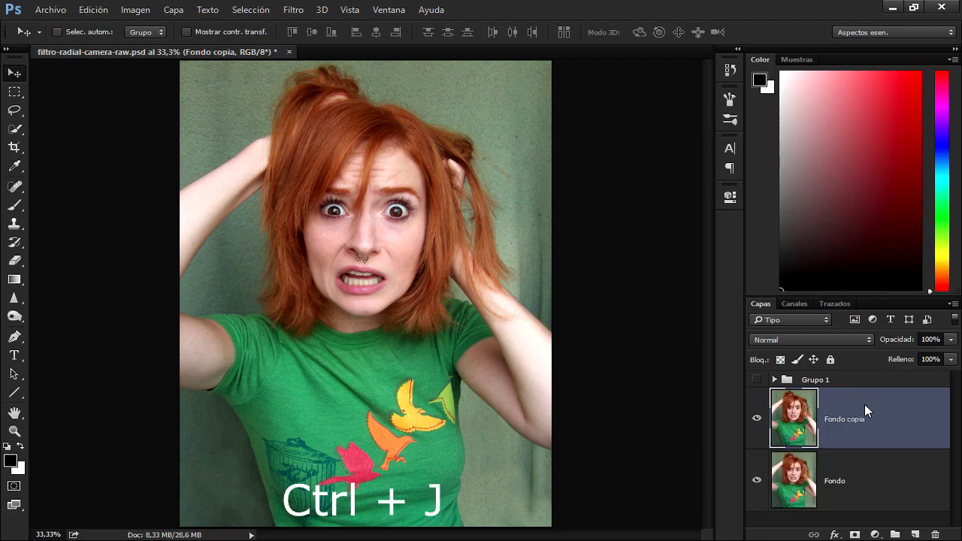
right_click(865, 406)
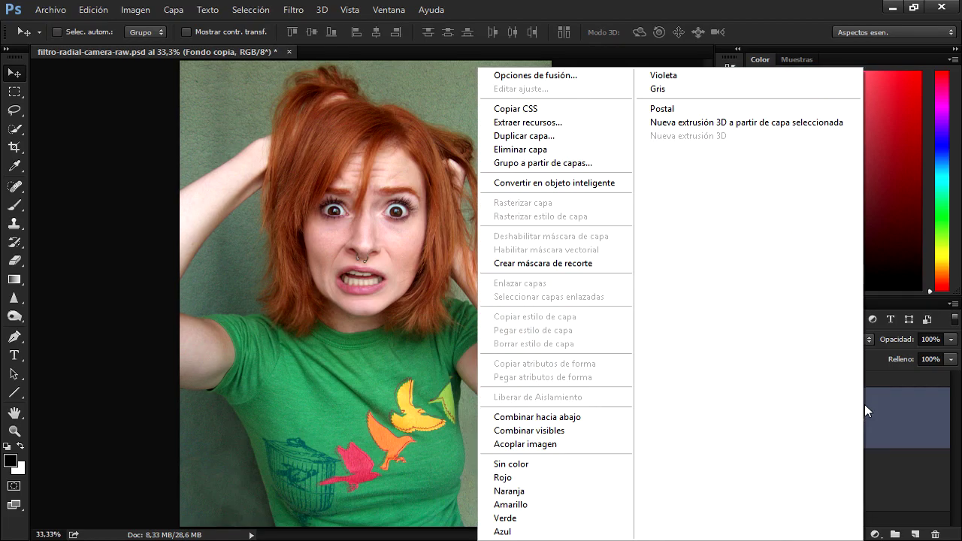
click(554, 184)
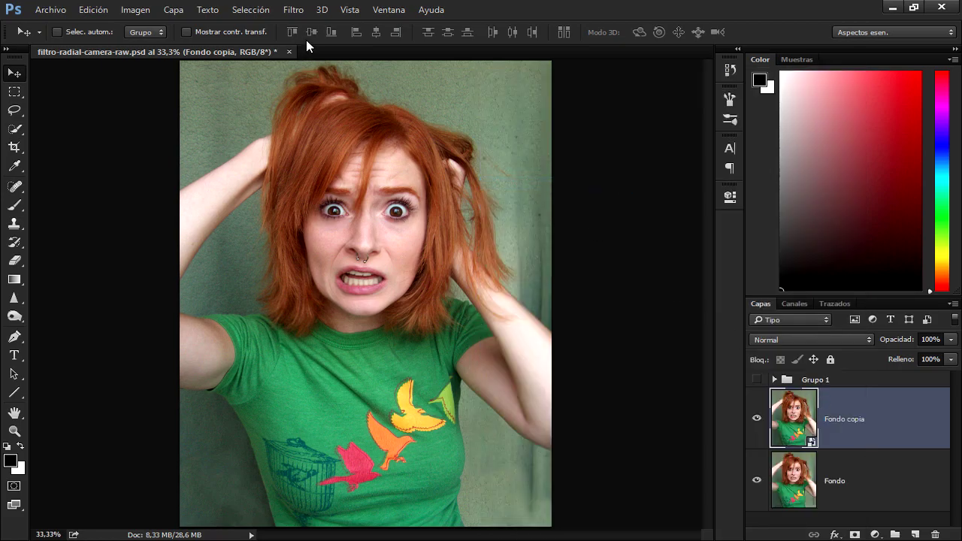
click(292, 11)
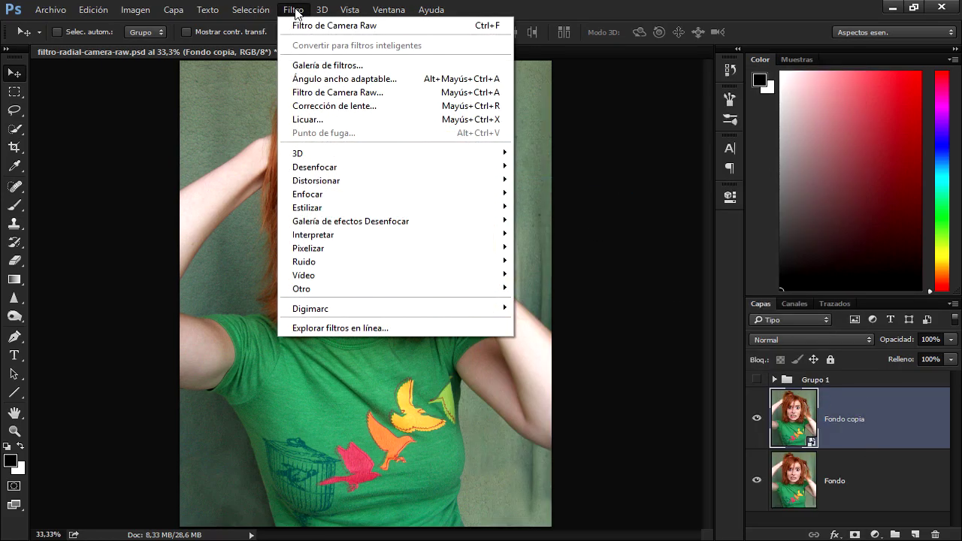
click(378, 93)
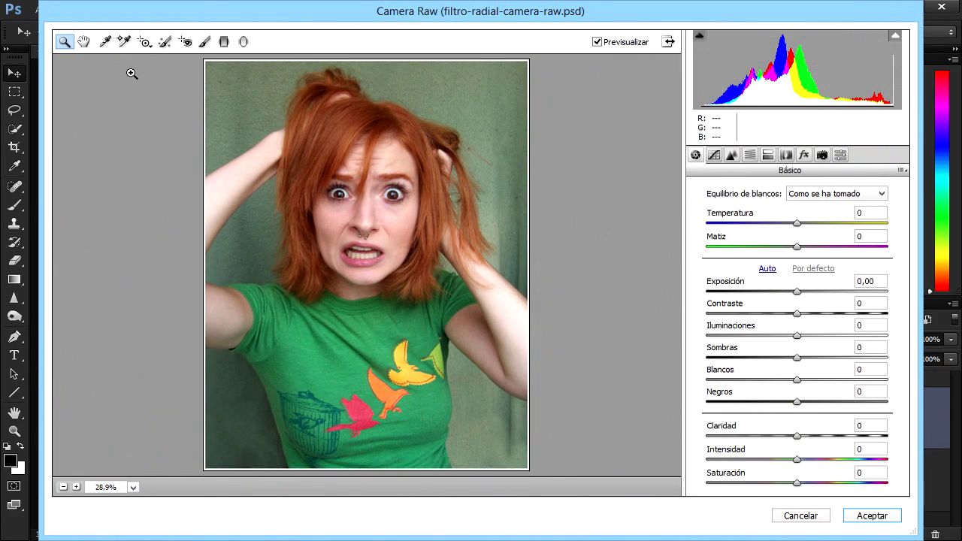
Draw a radial filter ellipse over her head and torso with Efecto set to Exterior.
click(252, 43)
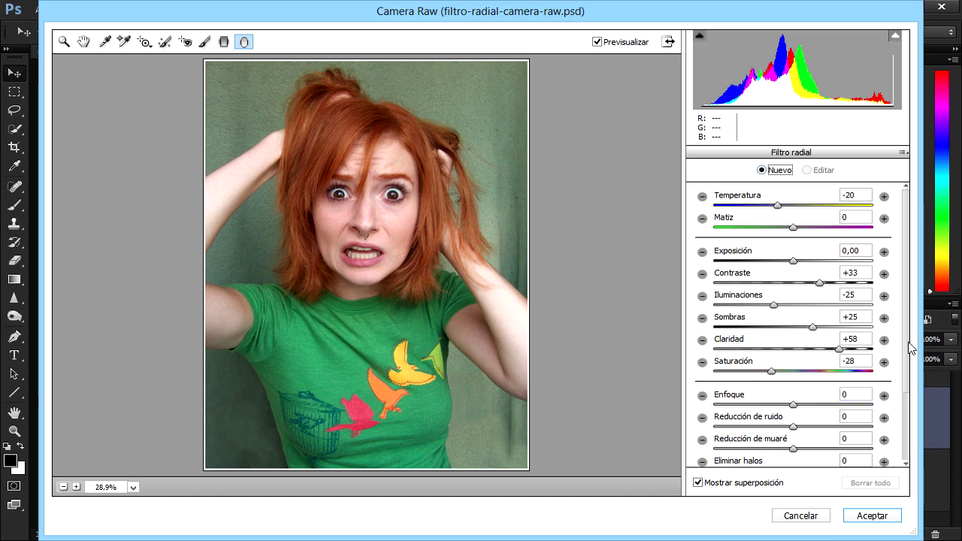
drag(906, 344, 899, 451)
click(785, 455)
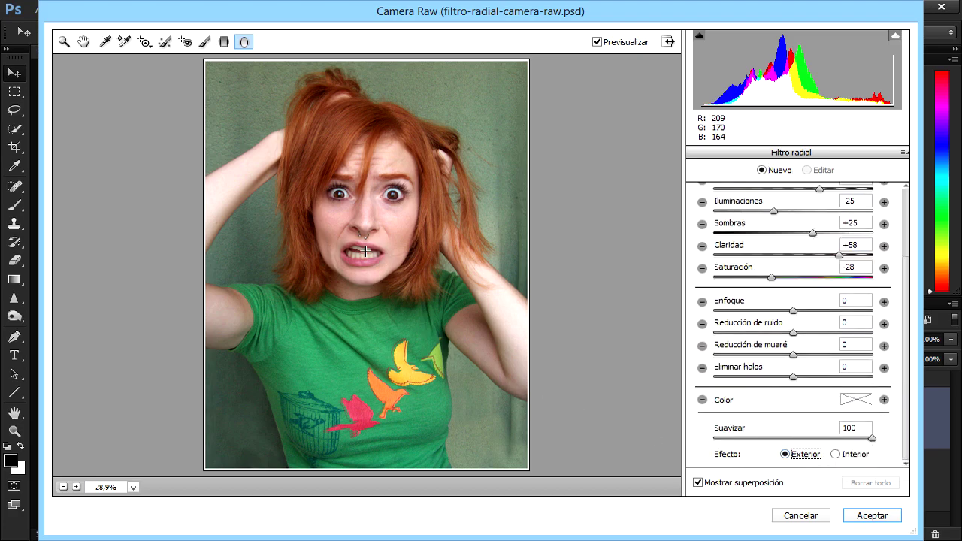
drag(356, 241, 452, 353)
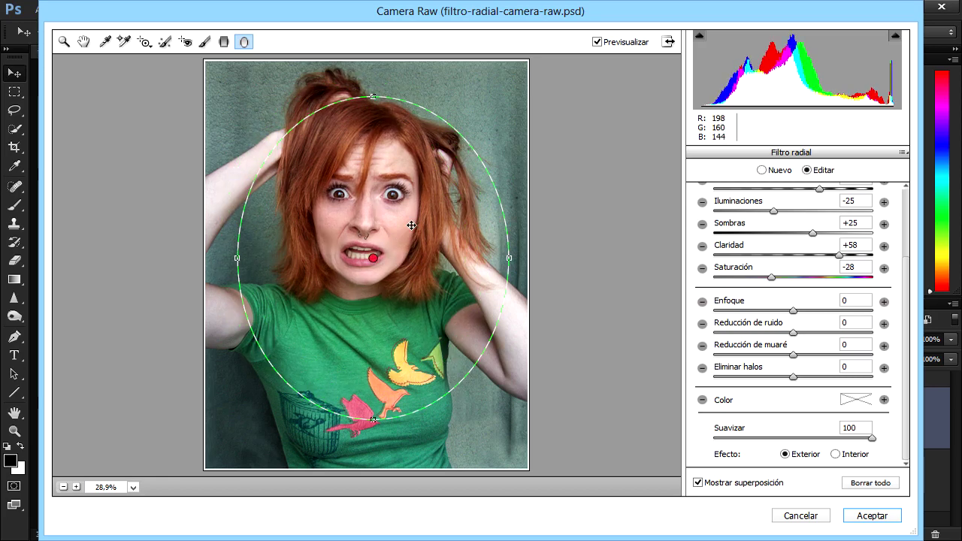
Stretch the radial ellipse taller and recentre it lower on the face.
drag(371, 412, 371, 423)
mouse_move(414, 286)
mouse_down()
mouse_move(409, 300)
mouse_move(411, 288)
mouse_up()
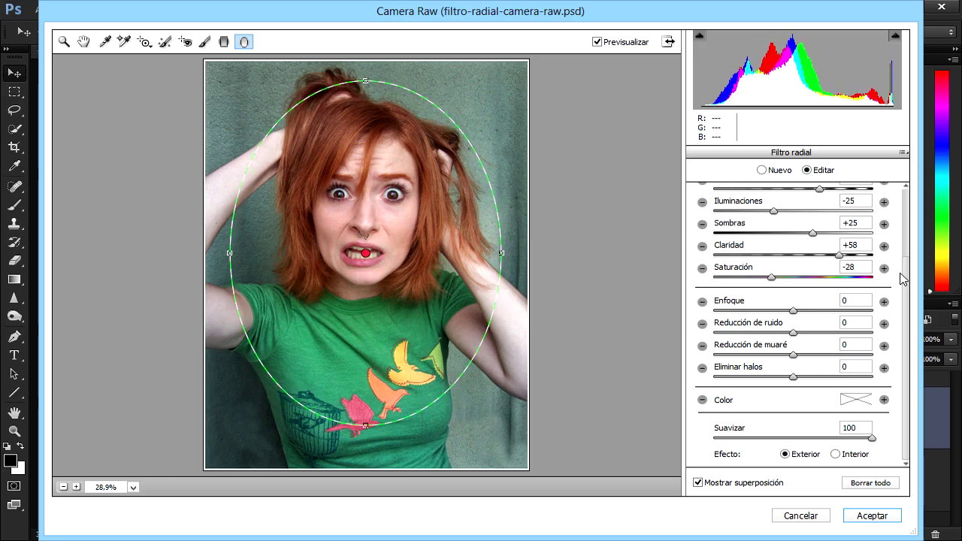
drag(908, 283, 906, 203)
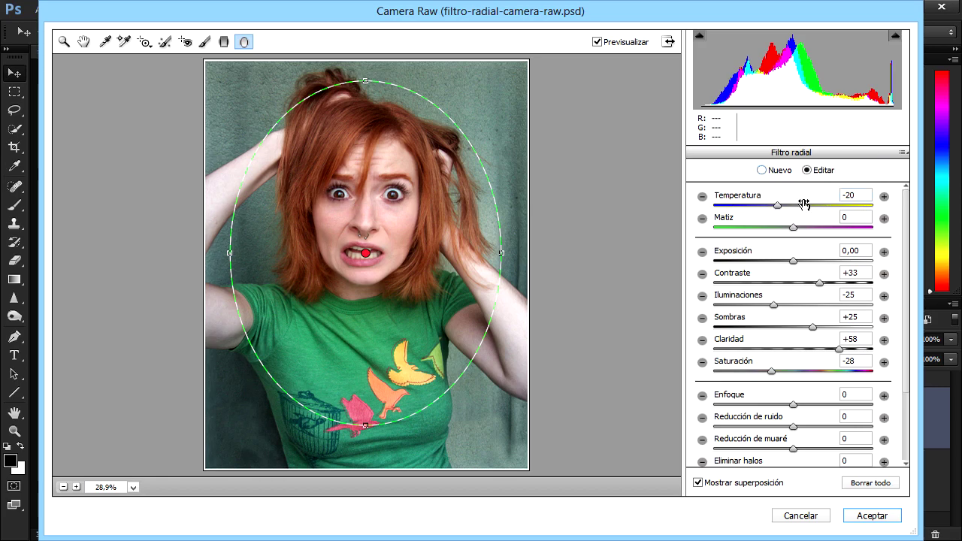
Set Exposición -1,60, Iluminaciones and Sombras 0, Claridad +100, and Saturación -41.
click(863, 198)
drag(793, 261, 765, 261)
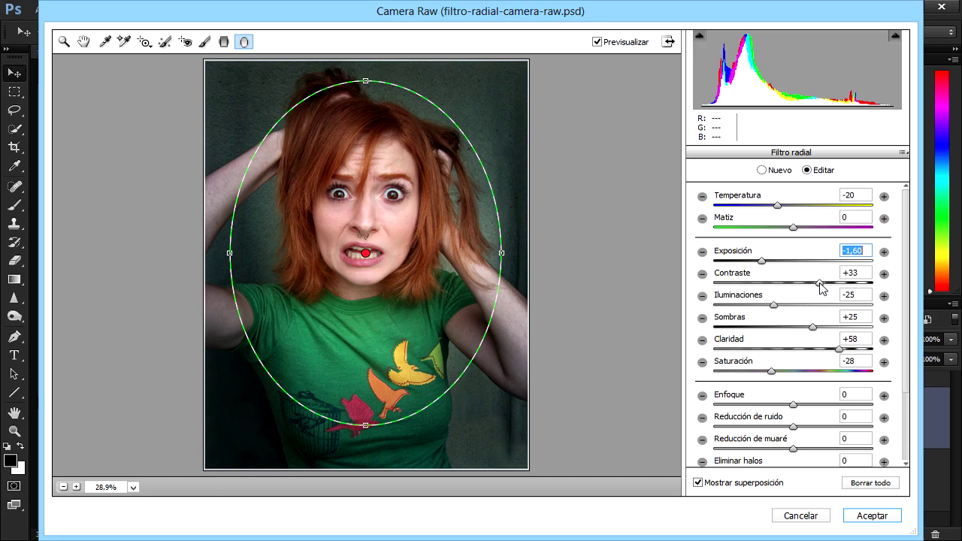
key(Tab)
key(Tab)
text(0)
key(Tab)
text(0)
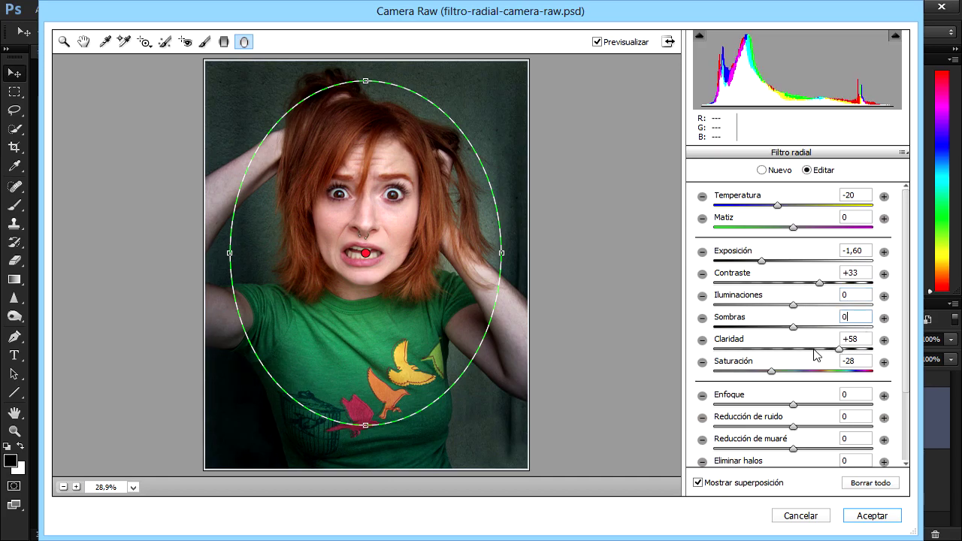
drag(839, 349, 872, 349)
double_click(854, 367)
text(-41)
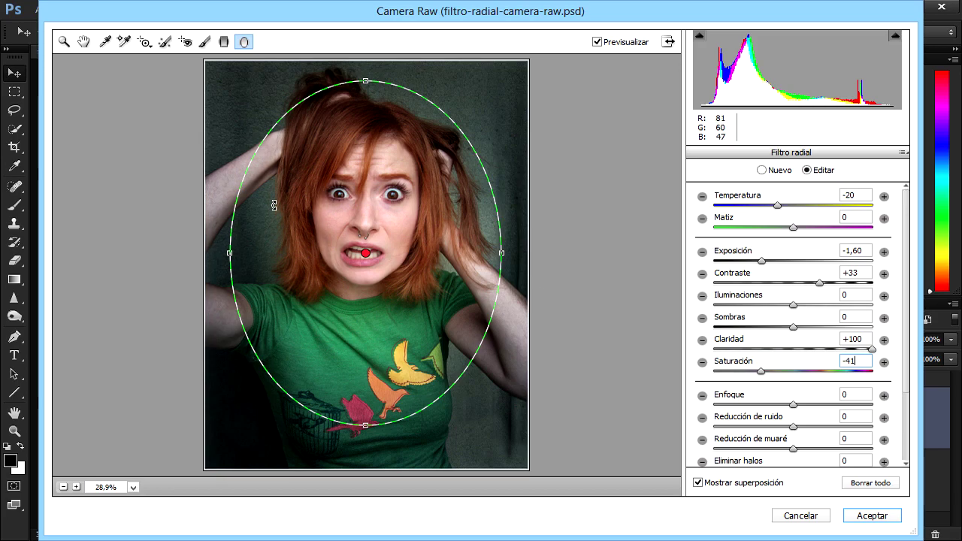
click(572, 373)
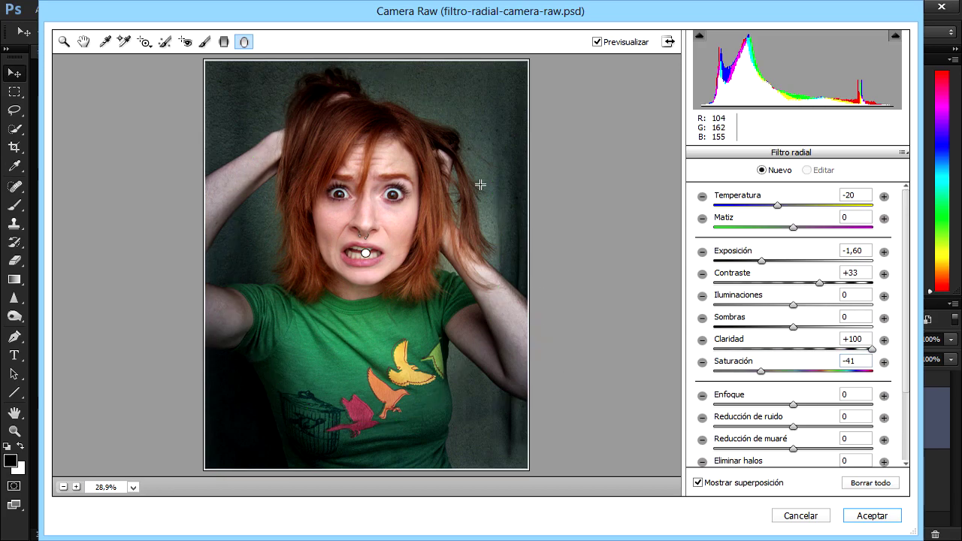
Compare with the original, then draw a new radial ellipse around the face, nudged slightly down.
click(598, 44)
click(598, 42)
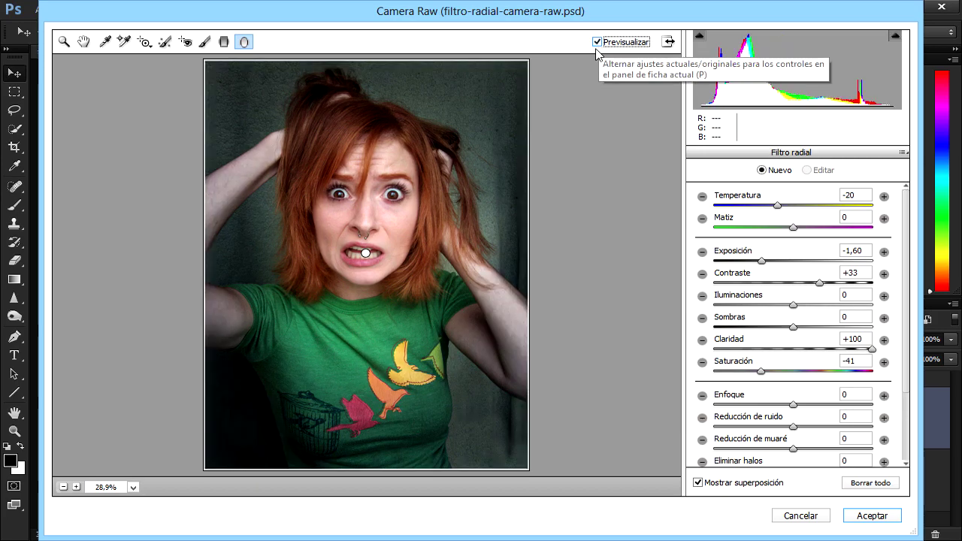
mouse_move(907, 391)
mouse_down()
mouse_move(908, 464)
mouse_move(897, 343)
mouse_up()
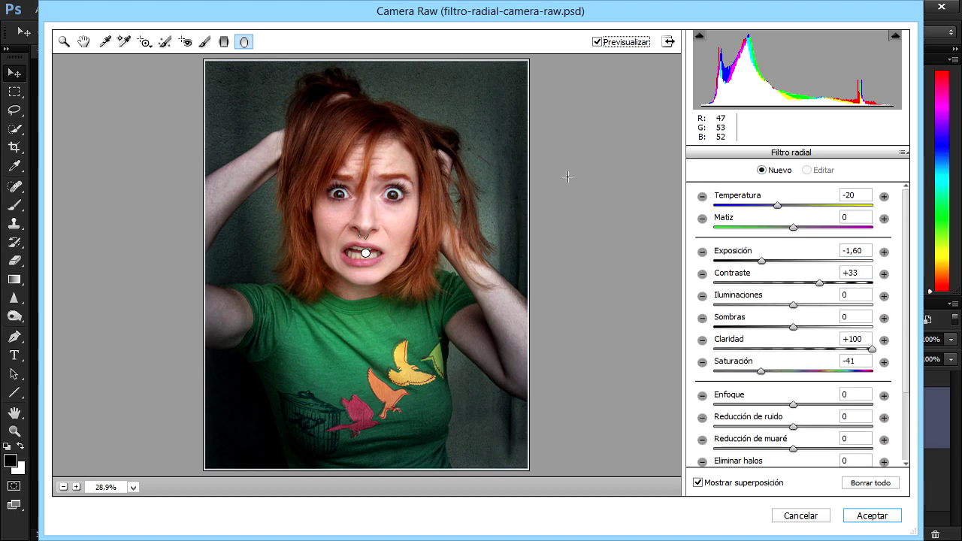
click(763, 170)
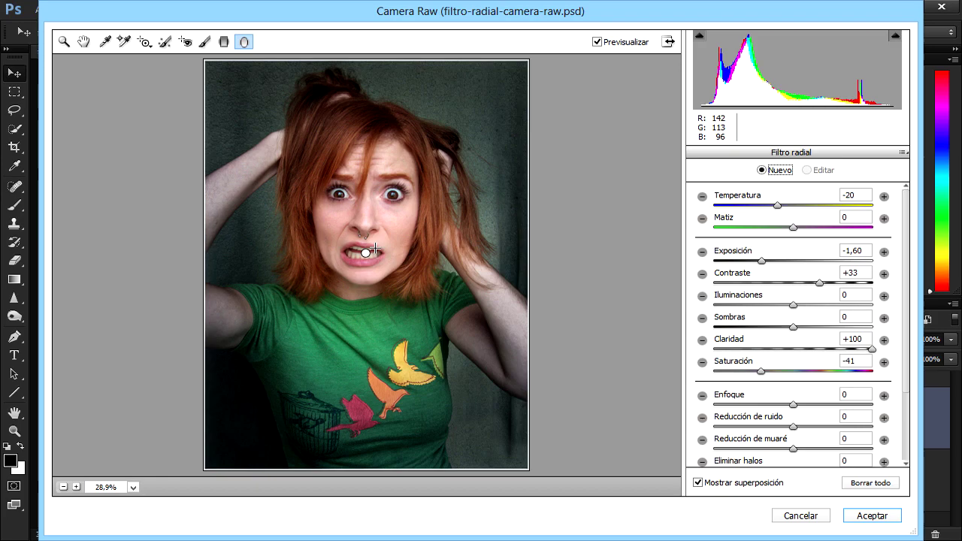
drag(363, 238, 470, 372)
drag(426, 264, 425, 266)
Set Temperatura and Exposición to 0, Iluminaciones -24, Claridad +58, and Saturación -26.
double_click(725, 204)
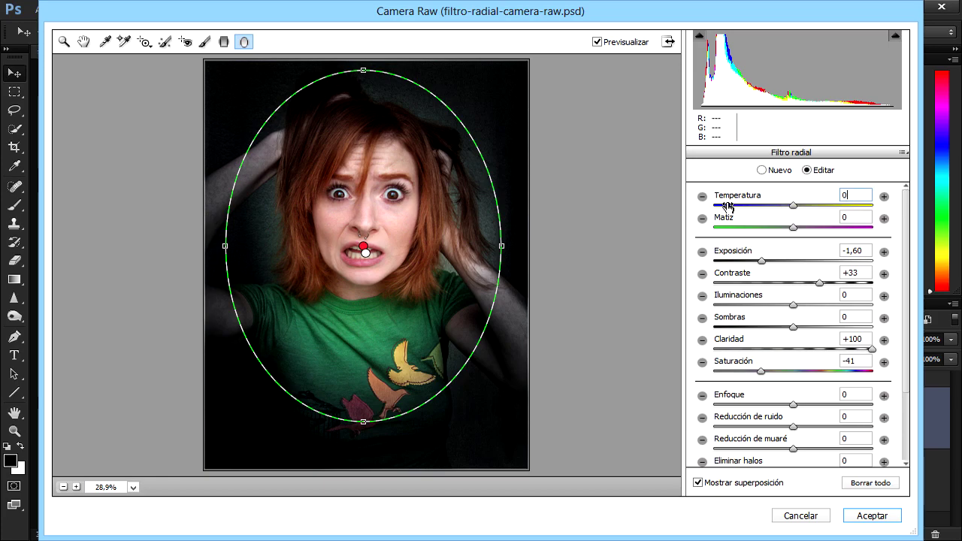
double_click(853, 251)
text(0)
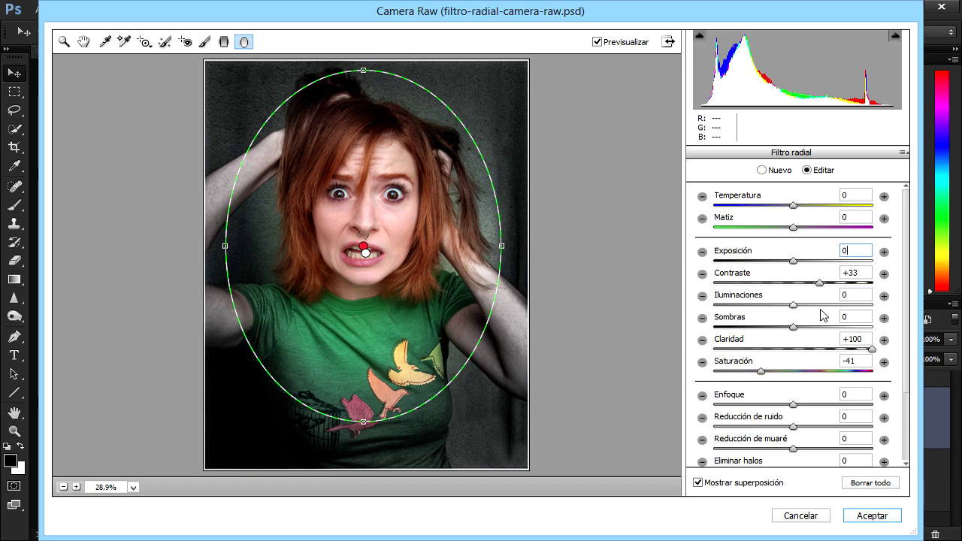
drag(795, 305, 779, 312)
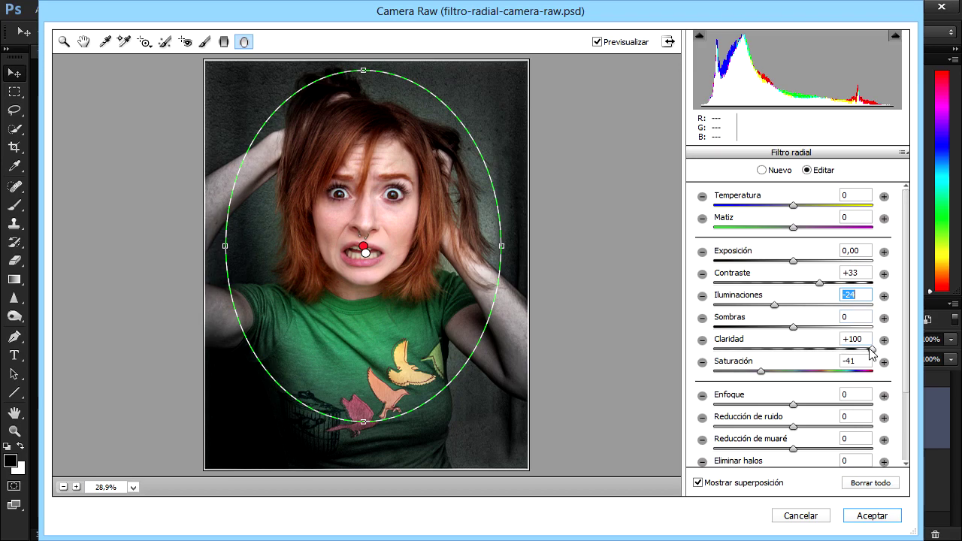
drag(871, 350, 840, 350)
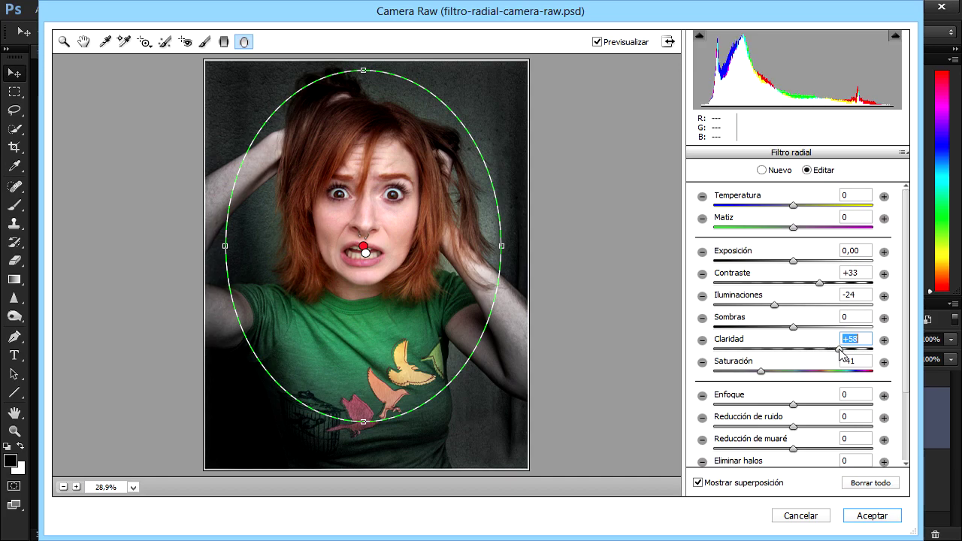
click(850, 362)
click(871, 365)
drag(761, 373, 775, 377)
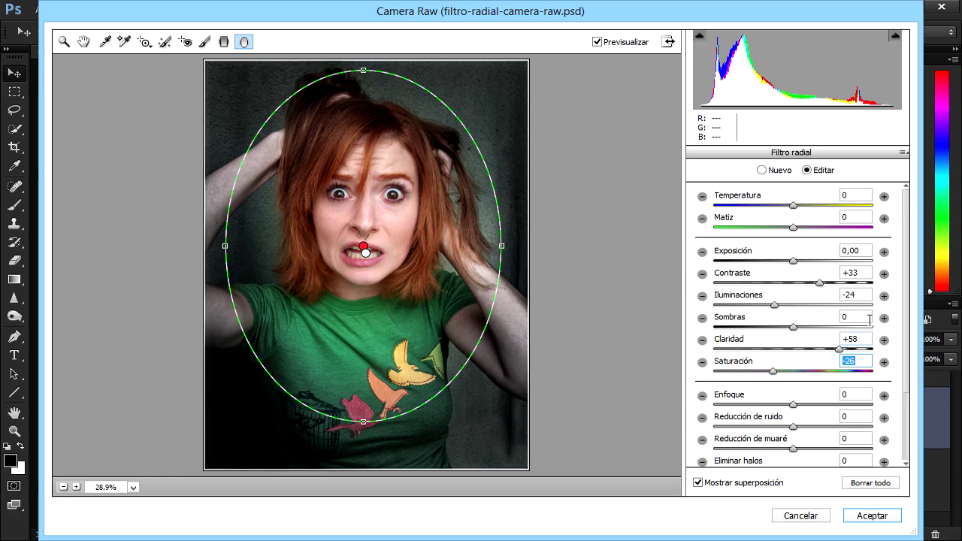
scroll(904, 339, down, 3)
scroll(905, 340, down, 1)
click(603, 389)
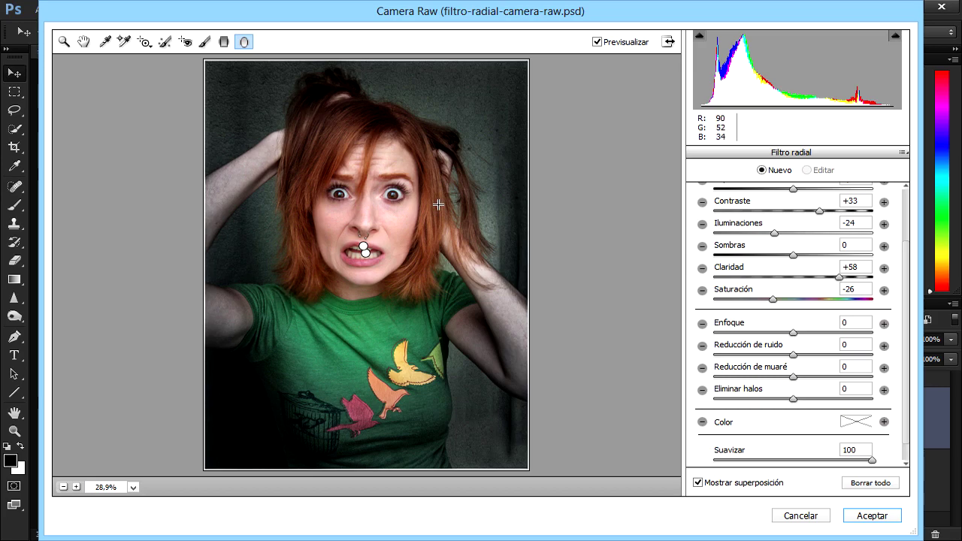
Apply the Camera Raw radial filter to Fondo copia as a smart filter, comparing before and after.
click(598, 43)
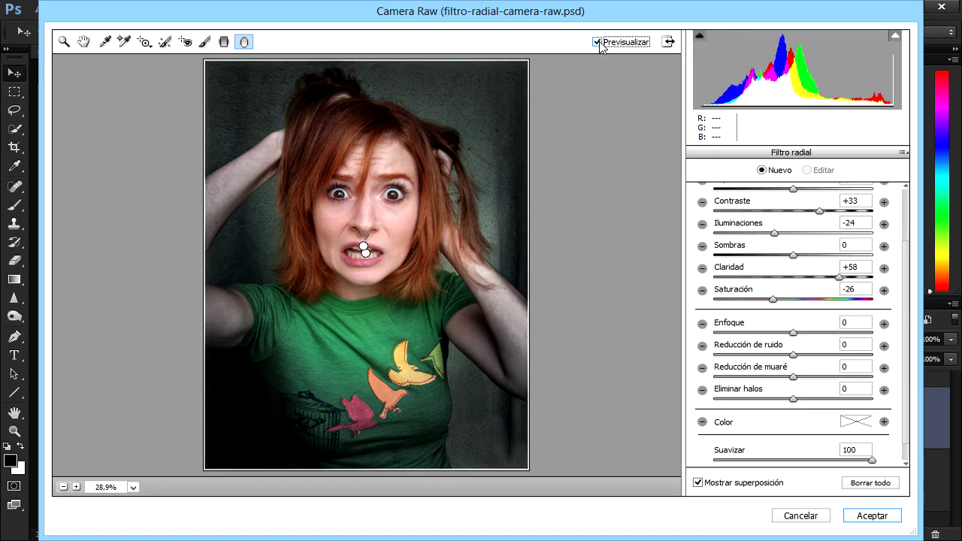
click(598, 42)
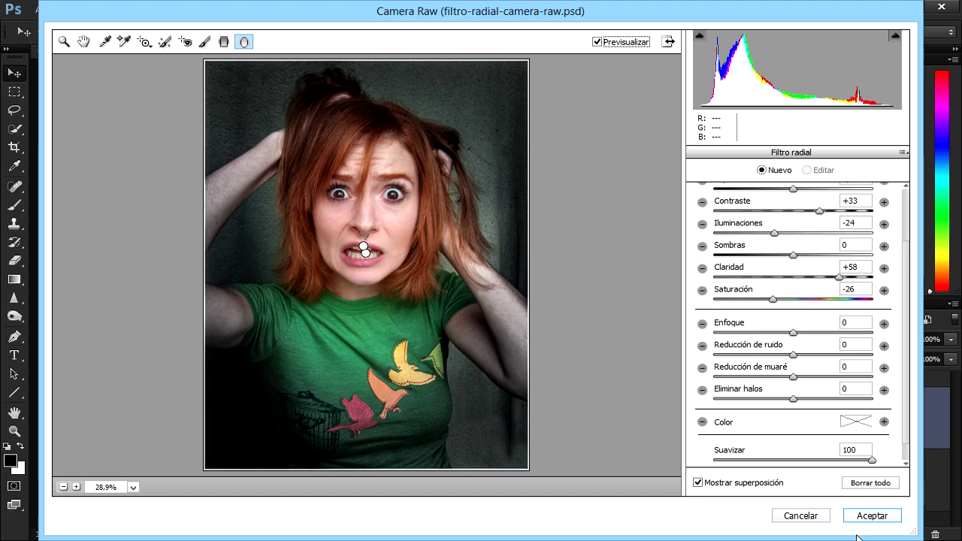
click(869, 516)
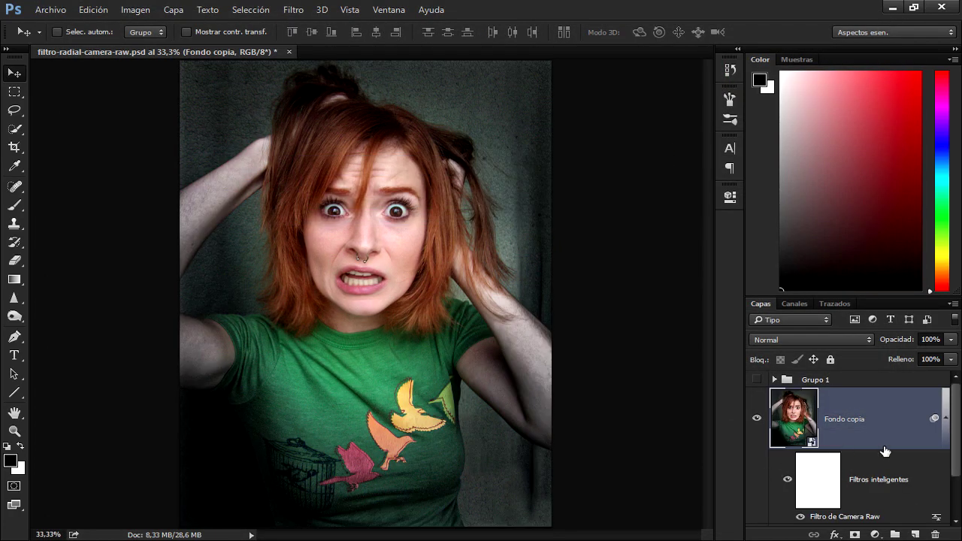
click(788, 447)
click(788, 448)
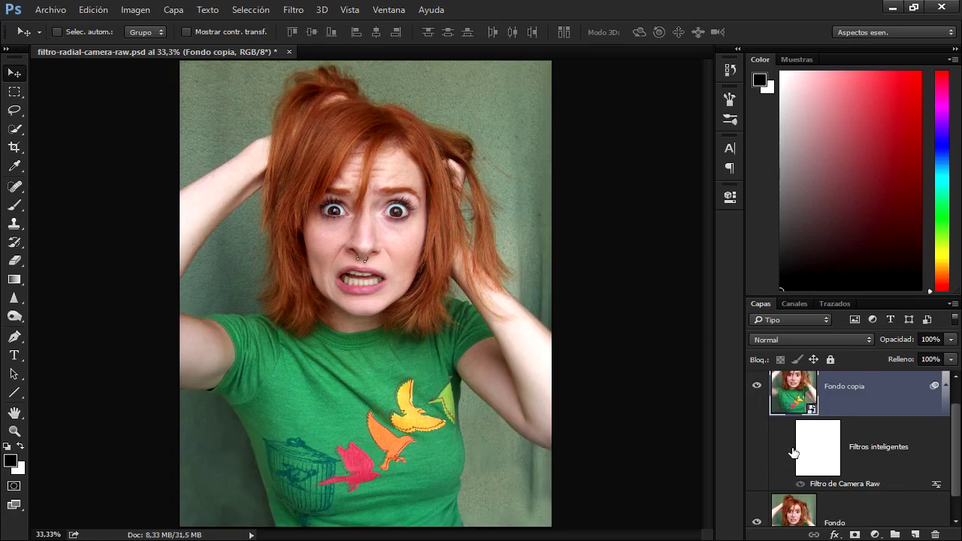
Add a Mapa de degradado adjustment layer above the photo.
scroll(872, 418, up, 1)
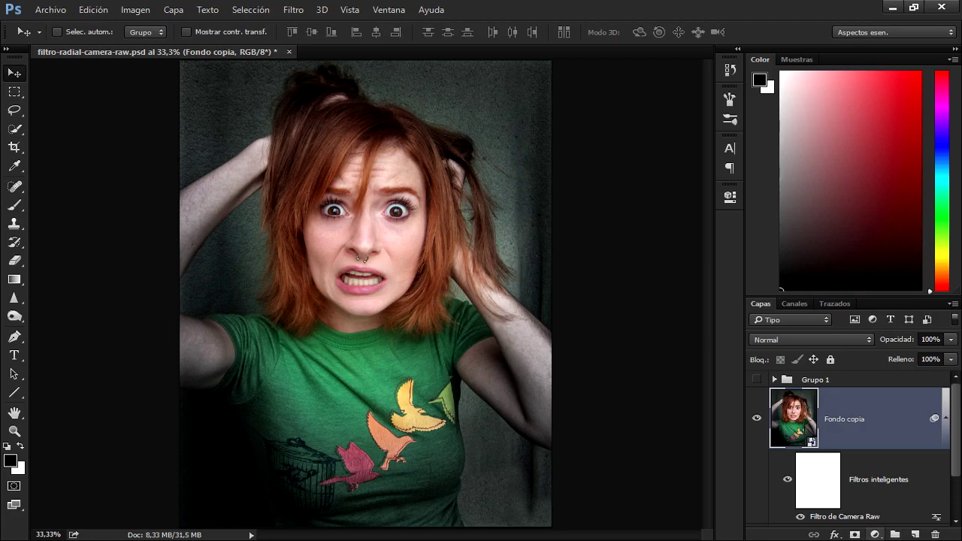
click(875, 535)
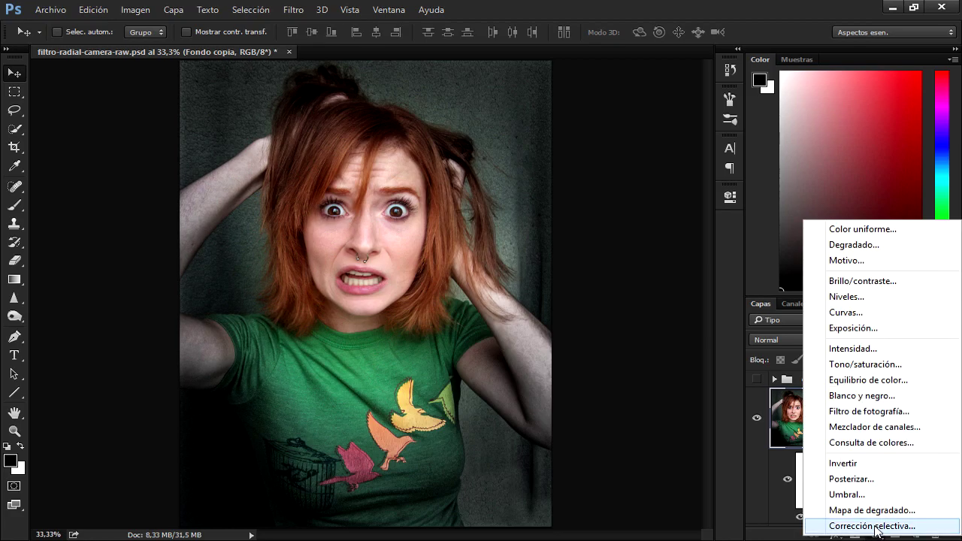
click(872, 507)
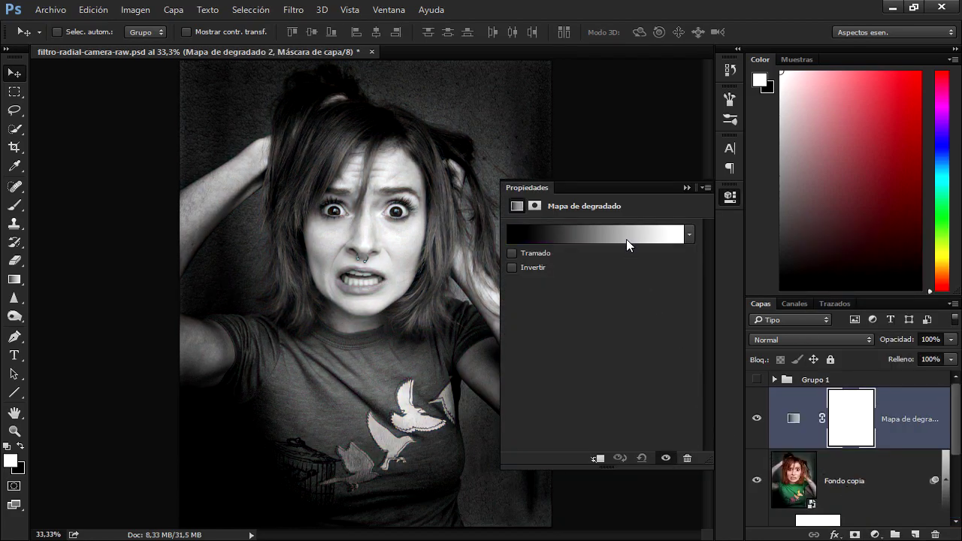
Give the gradient map the violet-to-orange gradient preset.
click(612, 234)
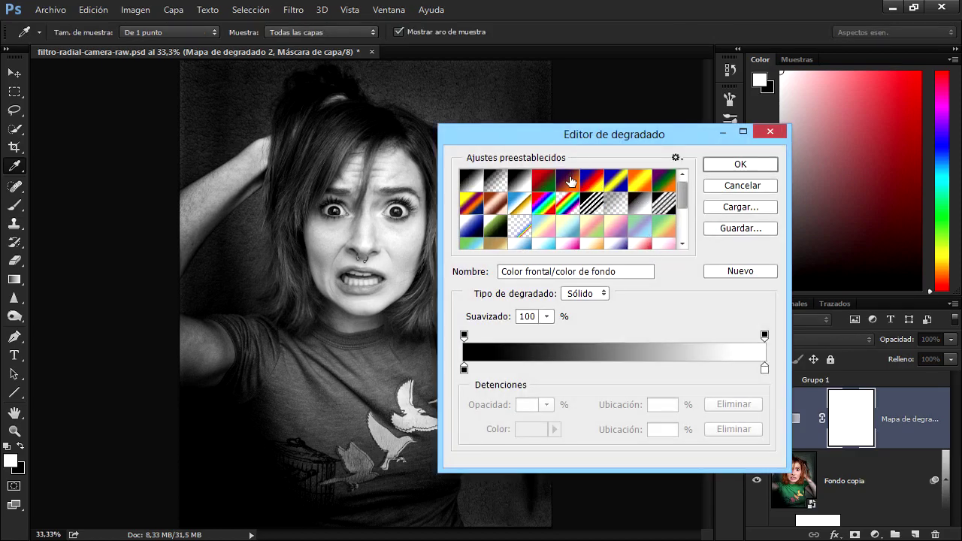
click(569, 181)
click(726, 164)
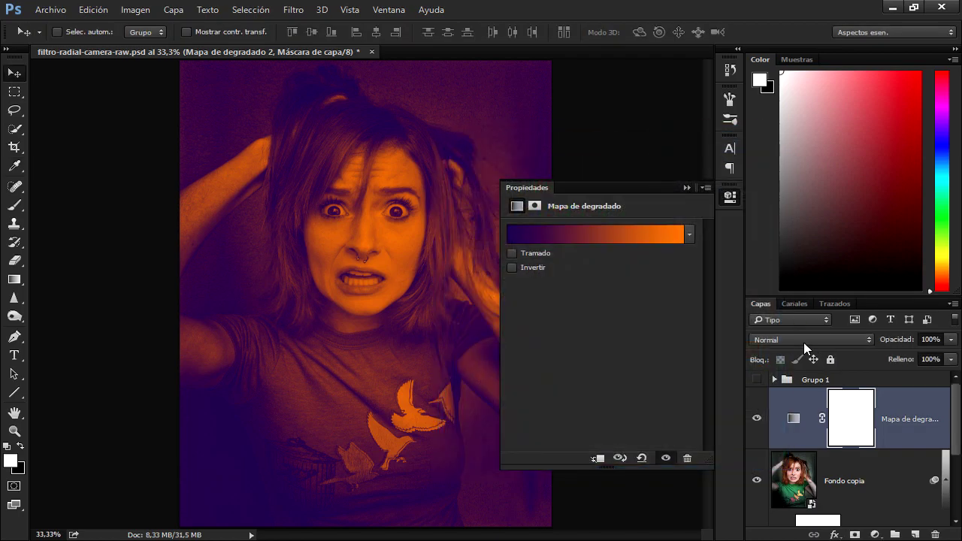
Blend the gradient map layer in Trama mode at 43% opacity.
click(797, 340)
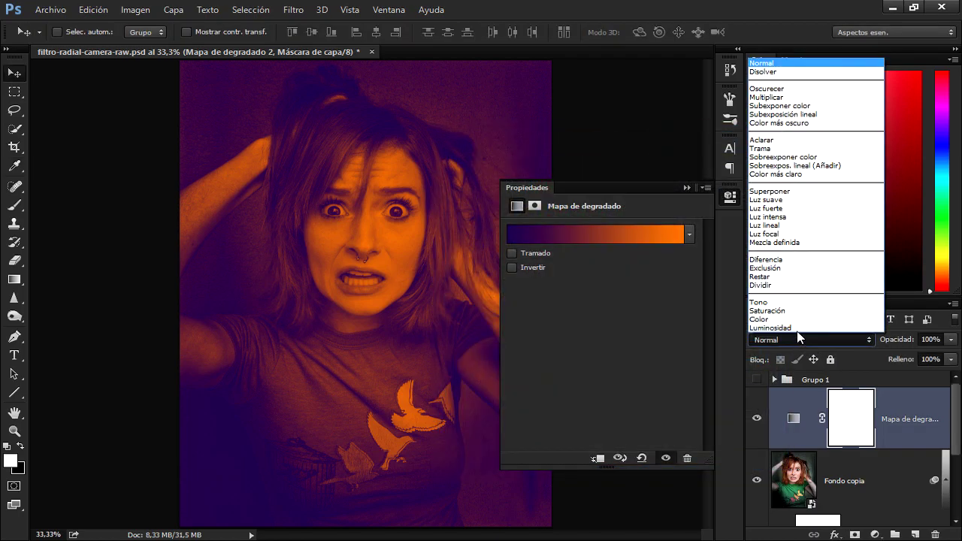
click(781, 149)
click(687, 188)
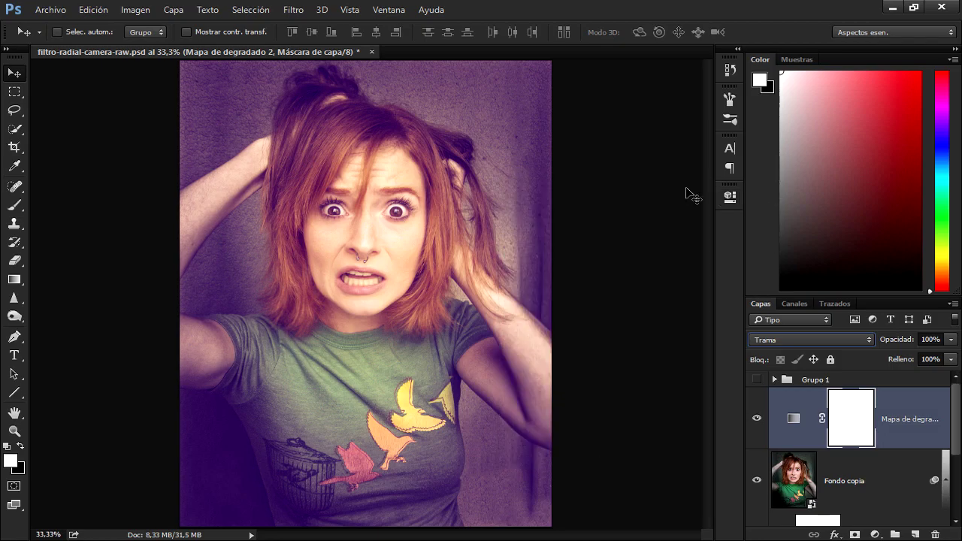
drag(898, 339, 857, 338)
click(856, 338)
key(Down)
click(804, 339)
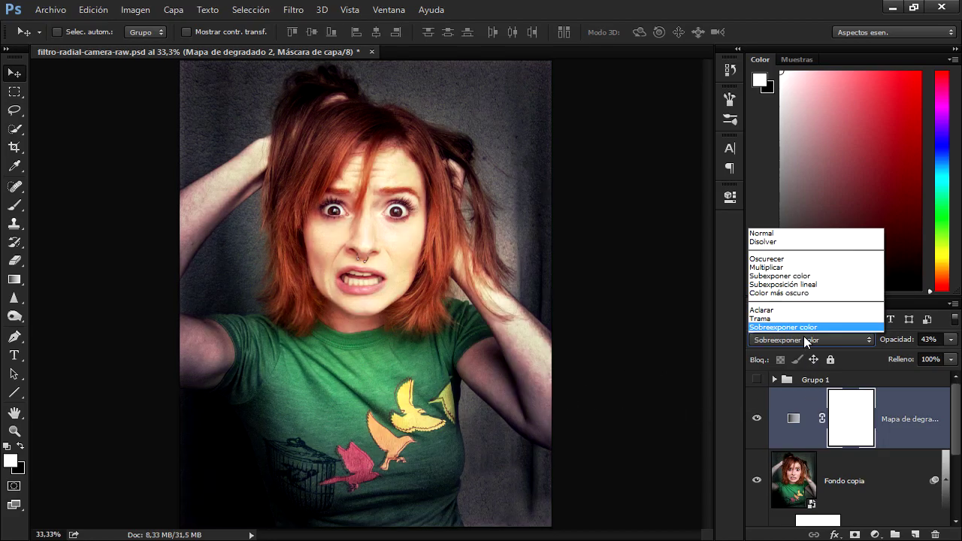
click(789, 156)
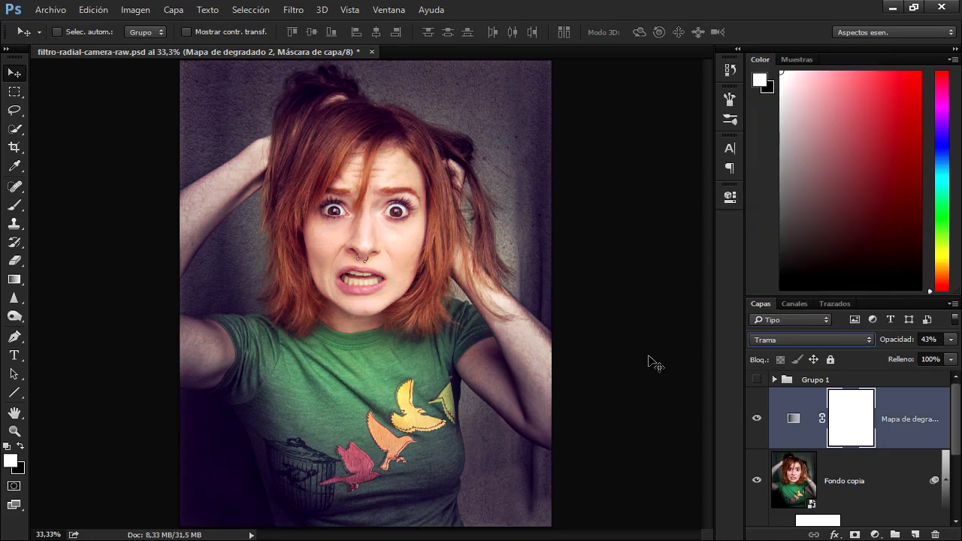
mouse_move(642, 348)
mouse_down()
mouse_move(612, 355)
mouse_move(621, 354)
mouse_up()
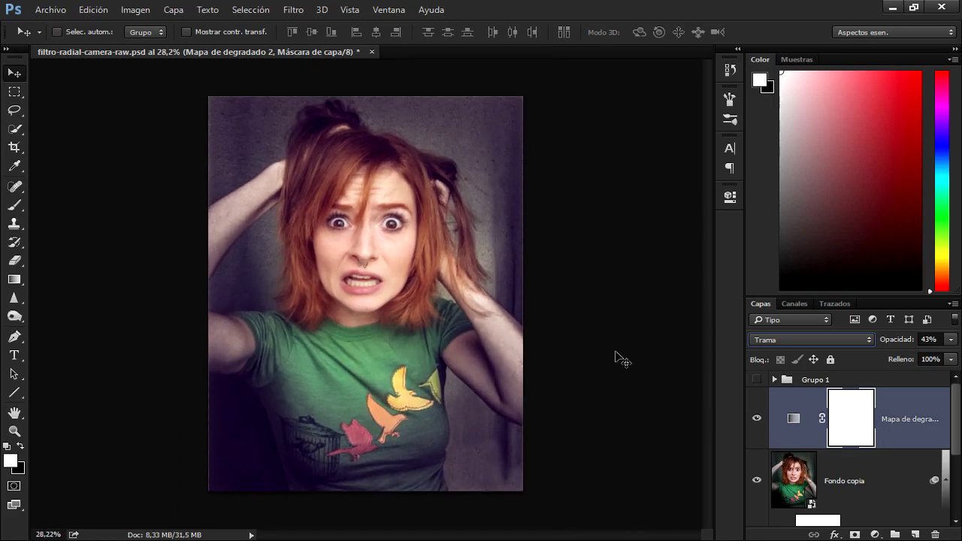
click(361, 329)
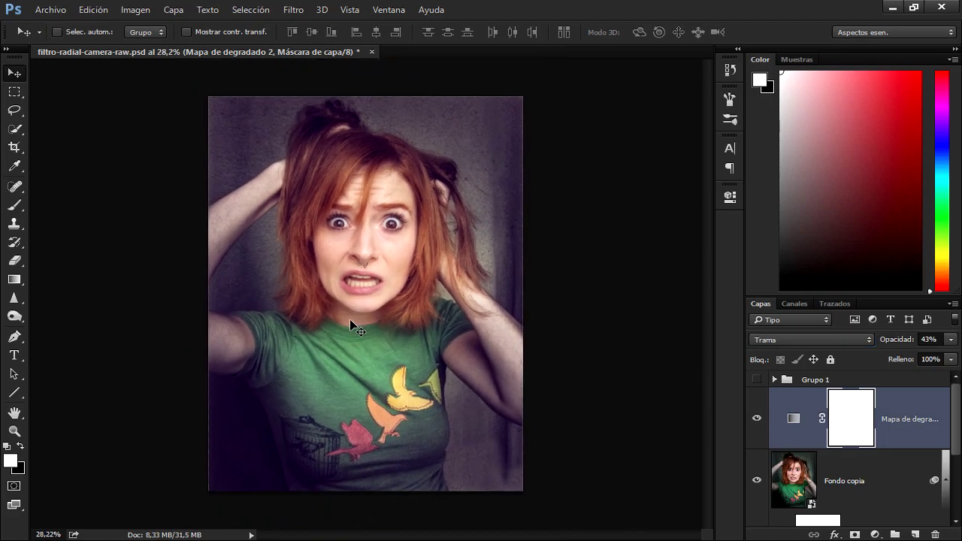